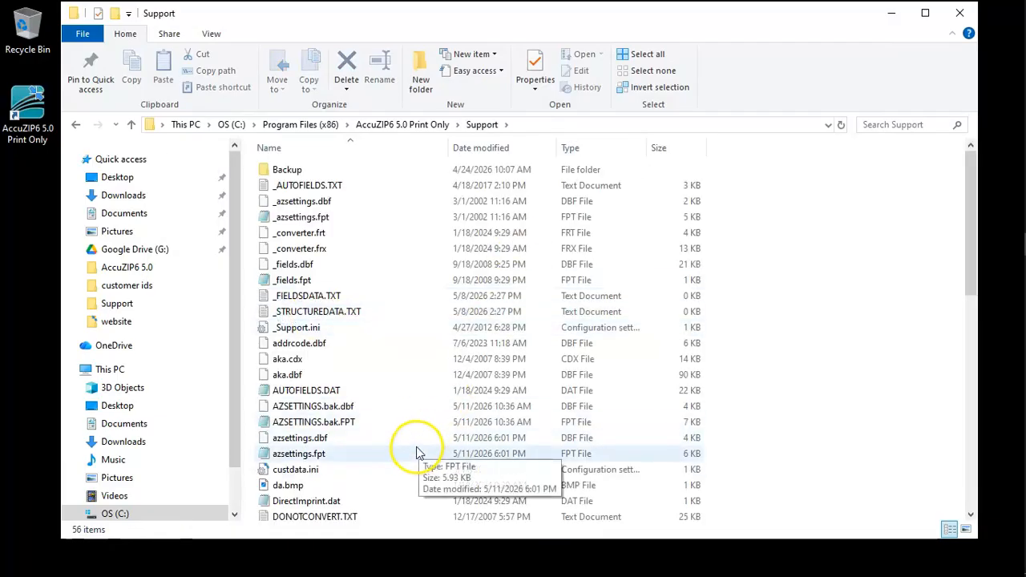
Step: Locate custdata.ini in the AccuZIP6 5.0 Print Only Support folder, then close the folder window
{"action": "left_click", "coordinate": [307, 471]}
{"action": "left_click", "coordinate": [403, 469]}
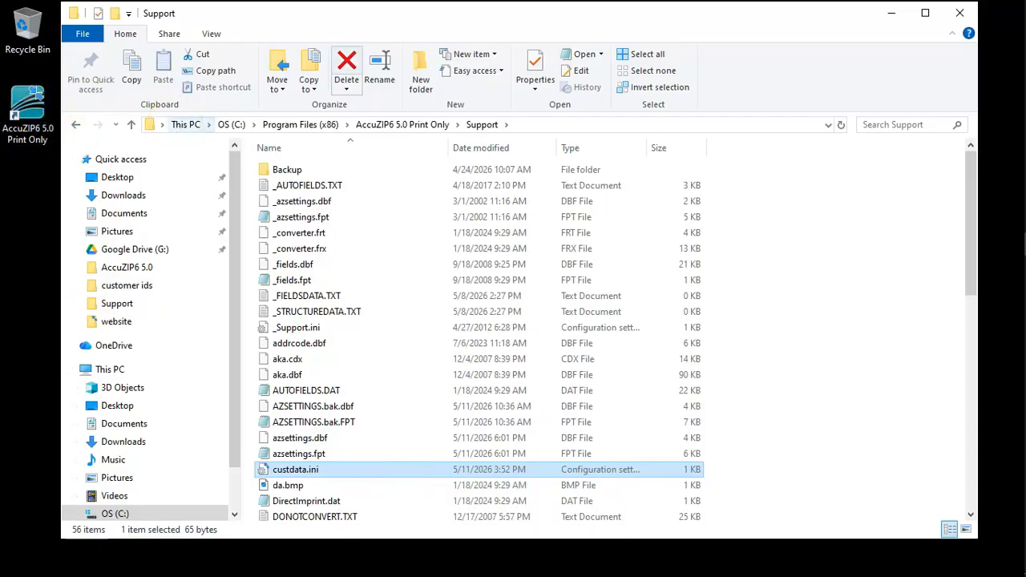
{"action": "left_click", "coordinate": [970, 12]}
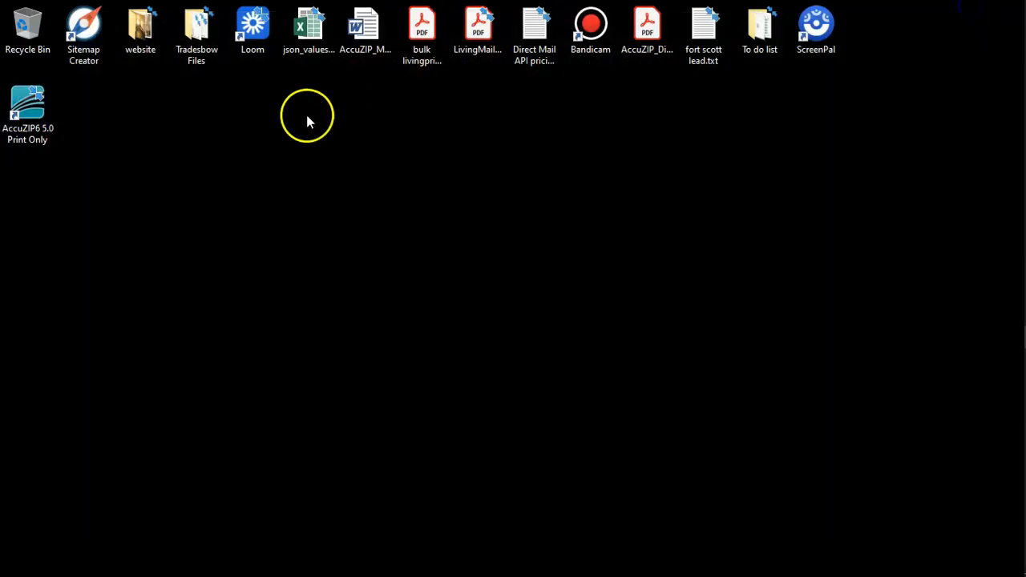
Step: Launch AccuZIP6 5.0 Print Only and review the Cloud PAF Management Activation details, closing them without changes
{"action": "double_click", "coordinate": [34, 115]}
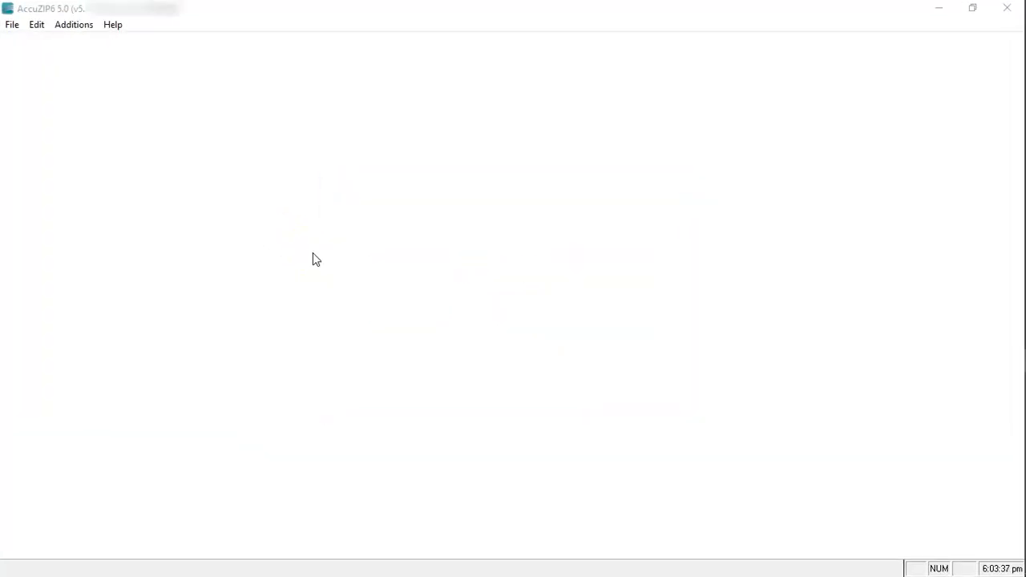
{"action": "left_click", "coordinate": [79, 33]}
{"action": "mouse_move", "coordinate": [128, 45]}
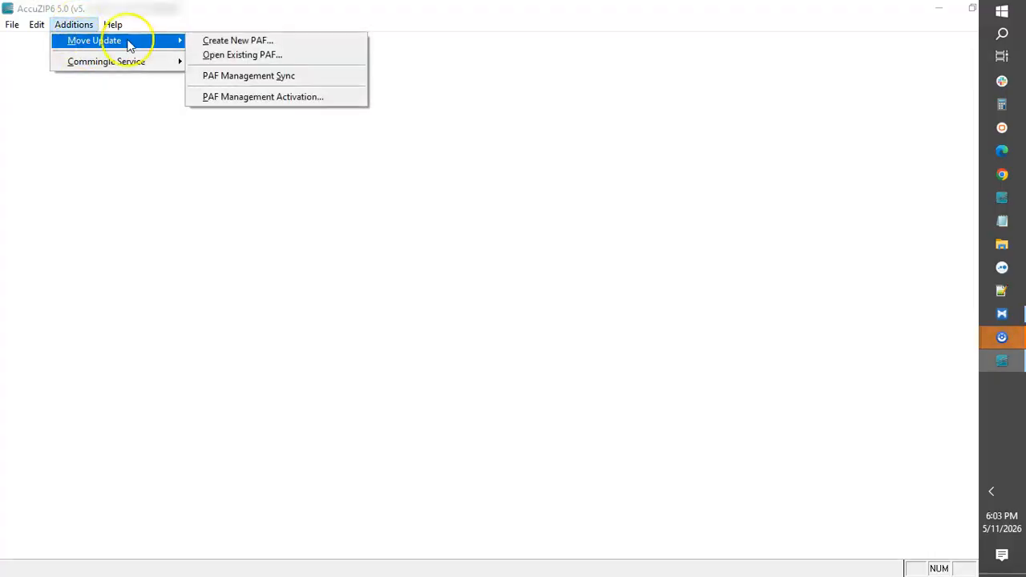
{"action": "left_click", "coordinate": [249, 97]}
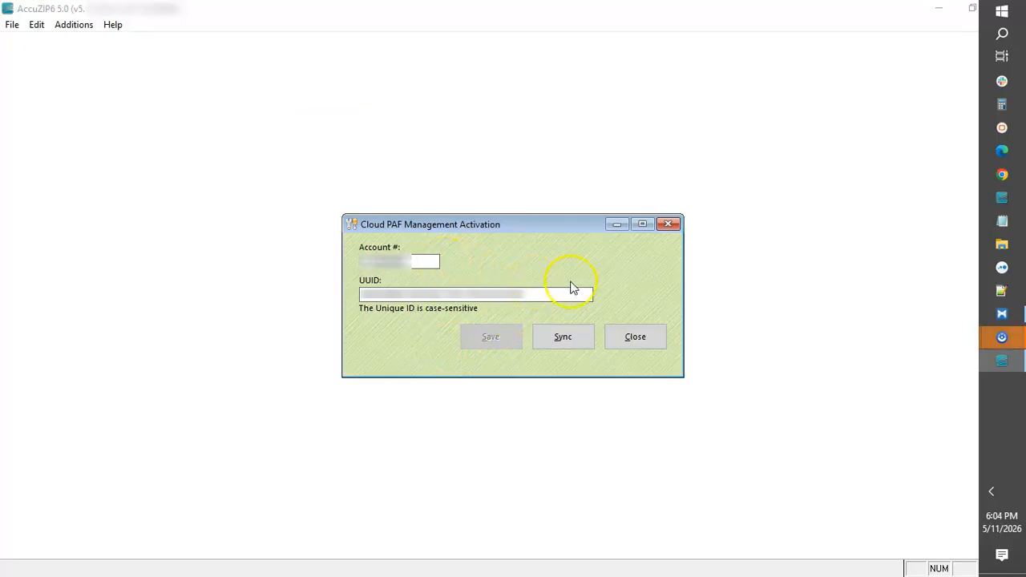
{"action": "left_click", "coordinate": [639, 340]}
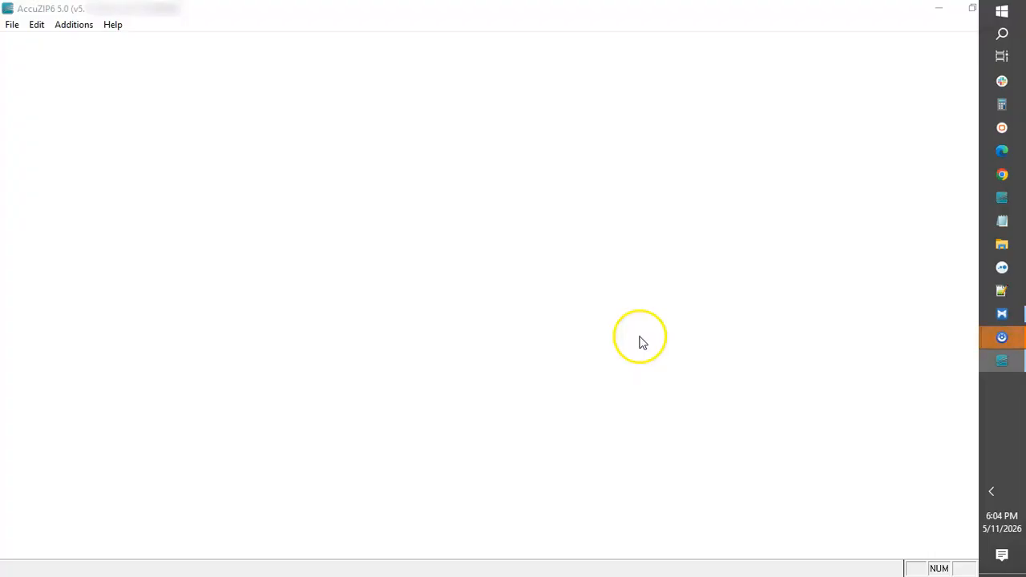
Step: Create a new PAF and set the mail list owner's company name to THOMPSON AND FRENCH
{"action": "left_click", "coordinate": [69, 28]}
{"action": "mouse_move", "coordinate": [73, 42]}
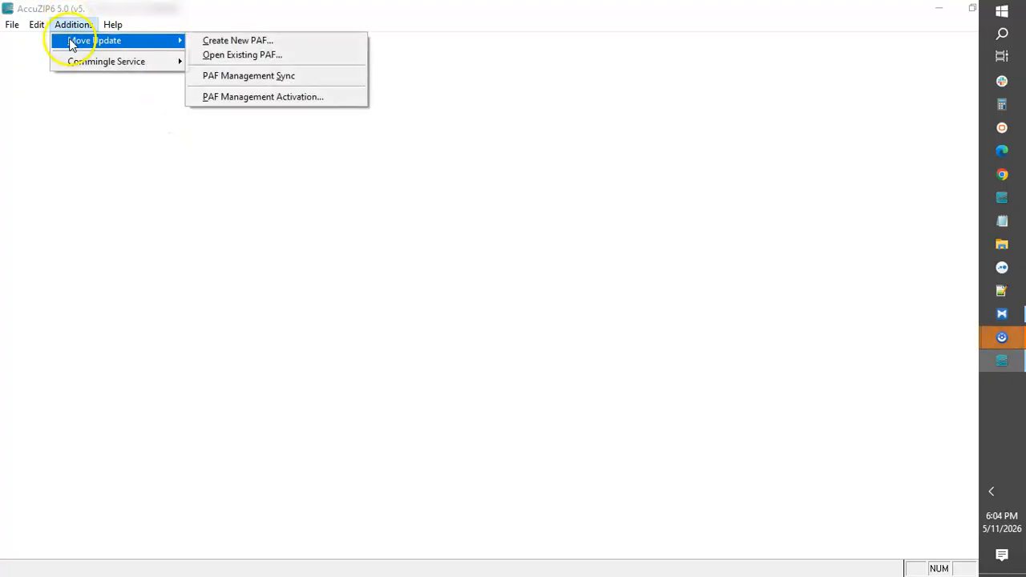
{"action": "left_click", "coordinate": [215, 42]}
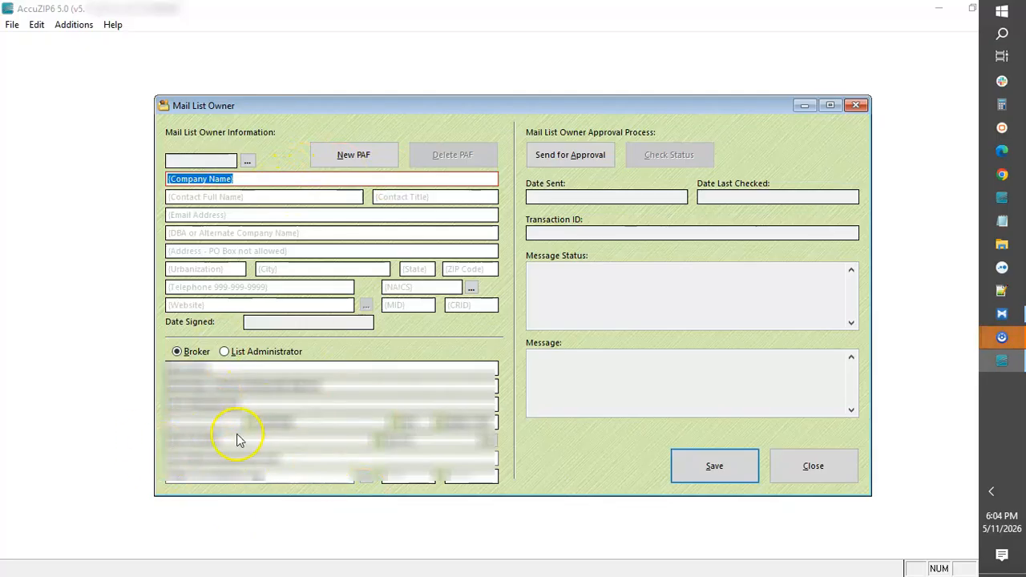
{"action": "left_click", "coordinate": [242, 178]}
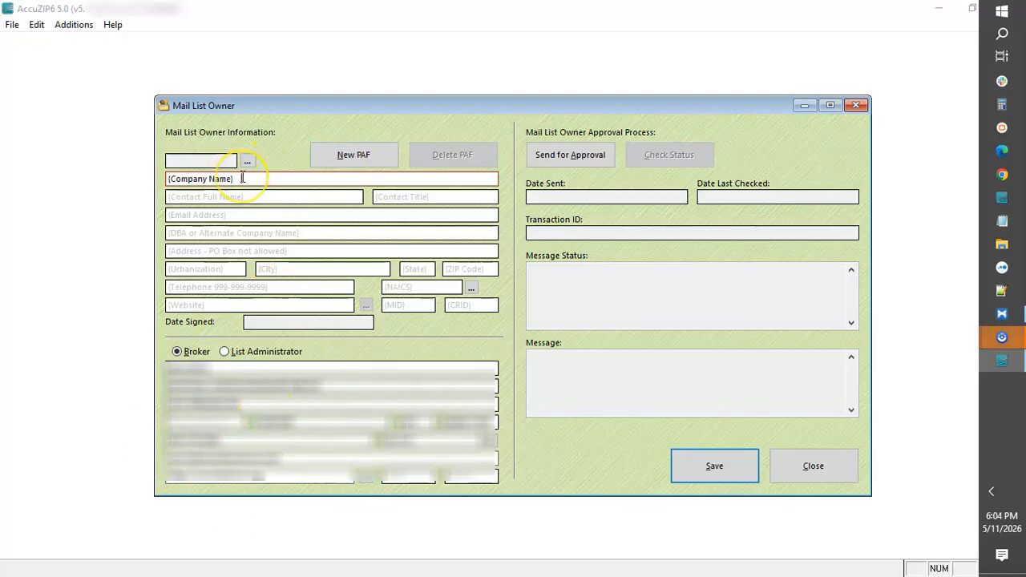
{"action": "left_click_drag", "start_coordinate": [242, 178], "coordinate": [152, 173]}
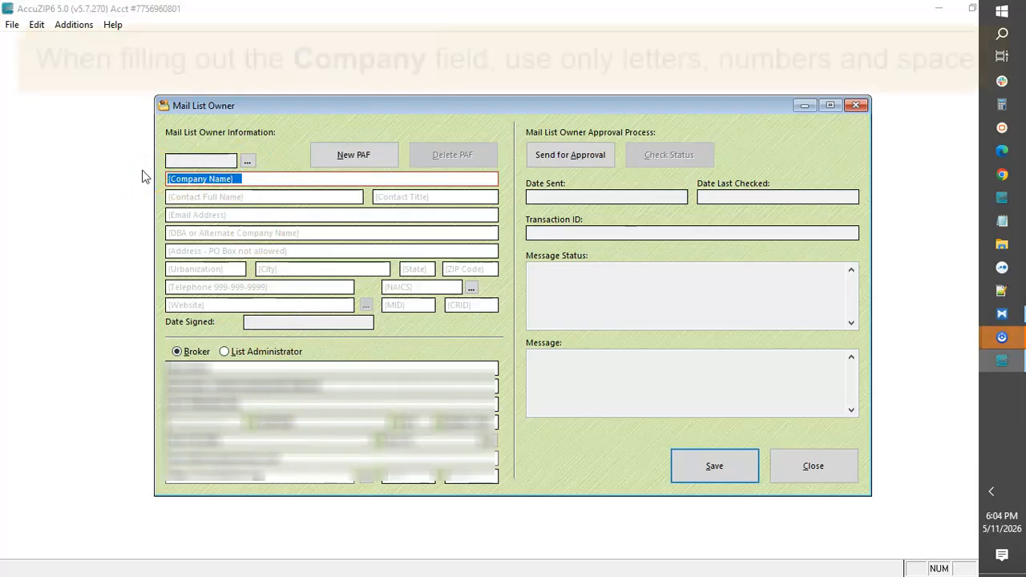
{"action": "type", "text": "thomp"}
{"action": "type", "text": "son and trench"}
{"action": "key", "text": "Tab"}
Step: Enter the contact's full name and the contact title PRESIDENT for the mail list owner
{"action": "type", "text": "edm"}
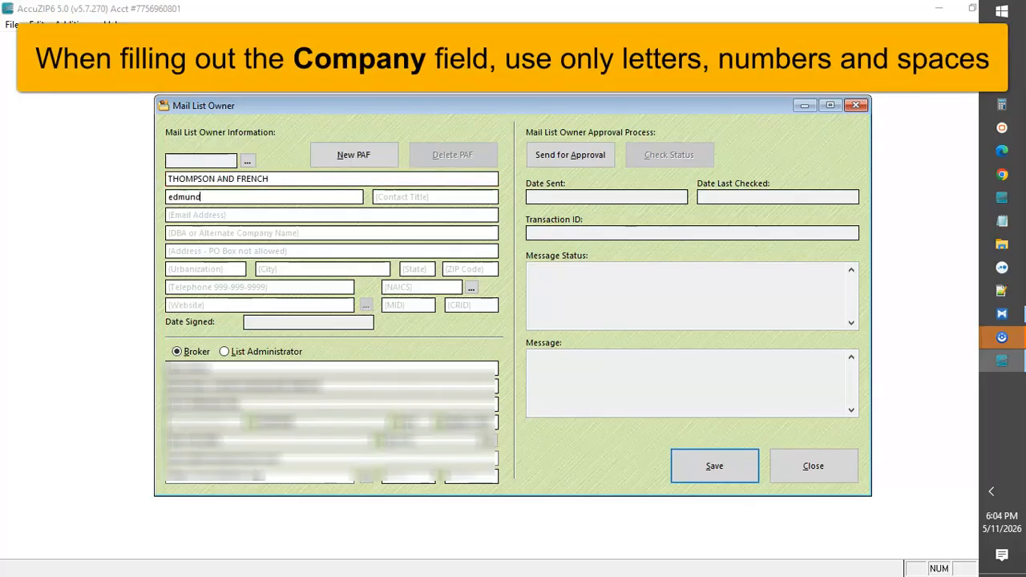
{"action": "type", "text": "und dantes"}
{"action": "key", "text": "Tab"}
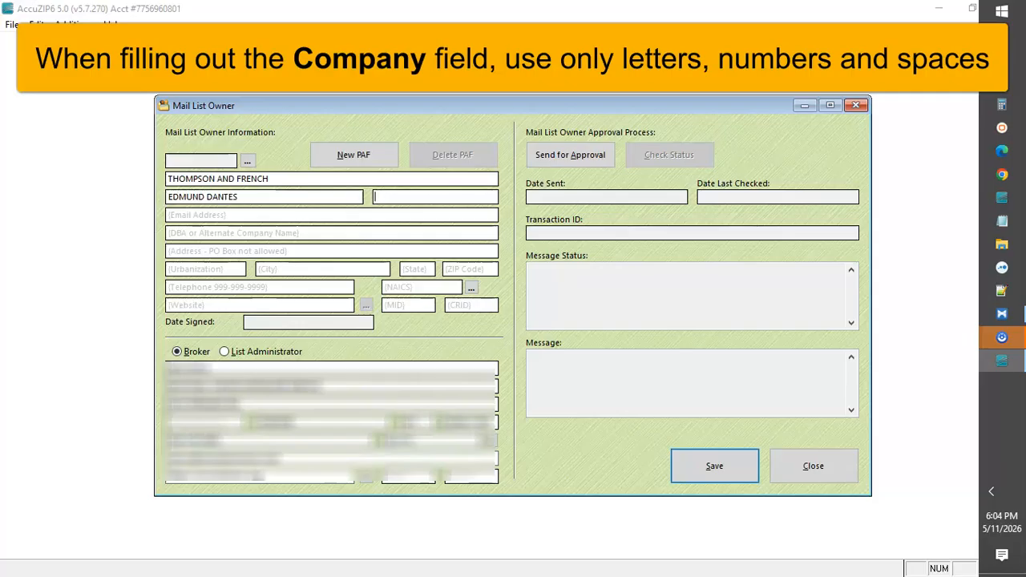
{"action": "type", "text": "president"}
{"action": "key", "text": "Tab"}
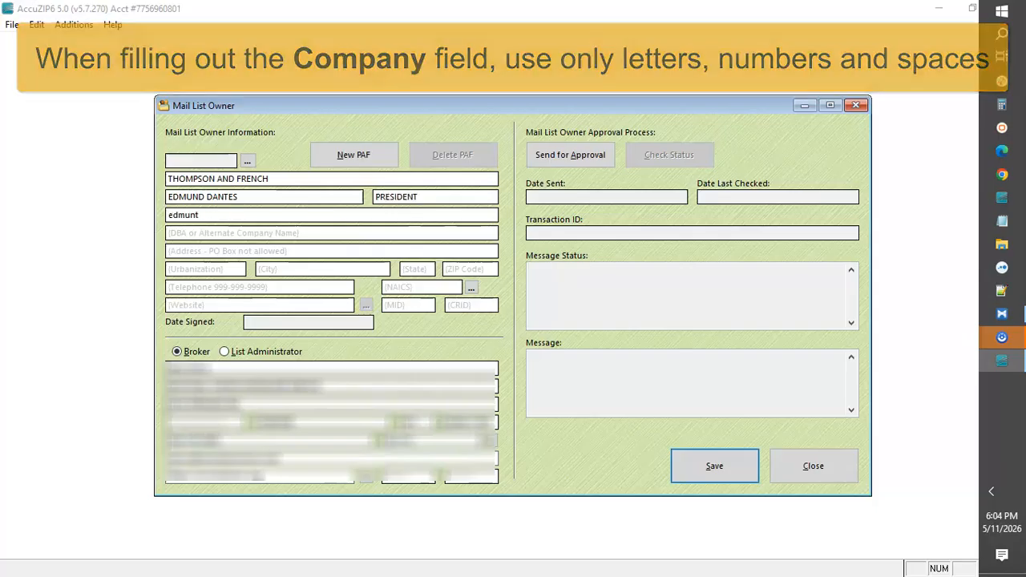
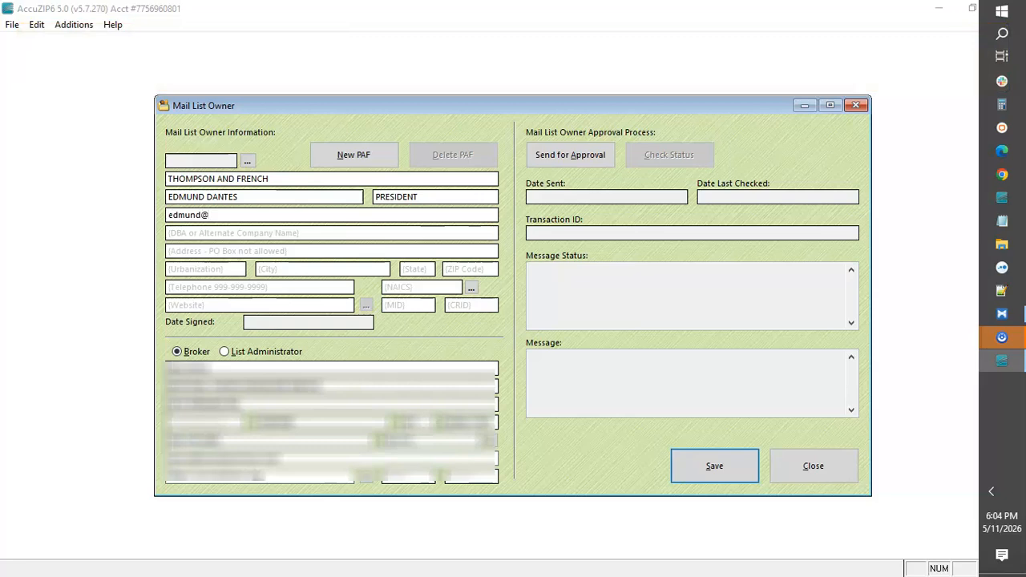
Step: Fill in the contact's e-mail address and leave the DBA or alternate company name empty
{"action": "key", "text": "Tab"}
{"action": "key", "text": "Tab"}
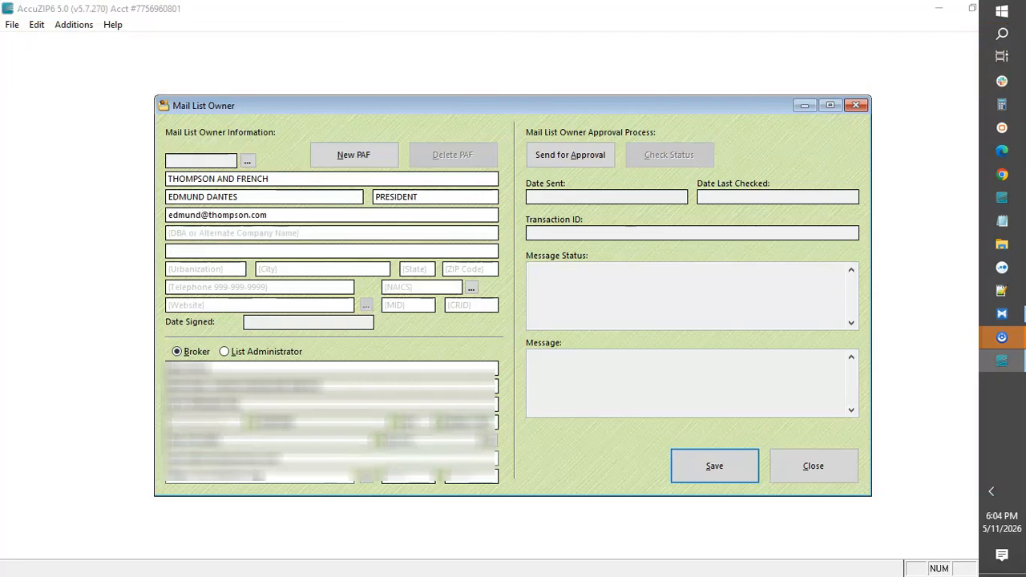
Step: Enter the mail list owner's street address, city, state and ZIP code, leaving the urbanization empty
{"action": "key", "text": "Tab"}
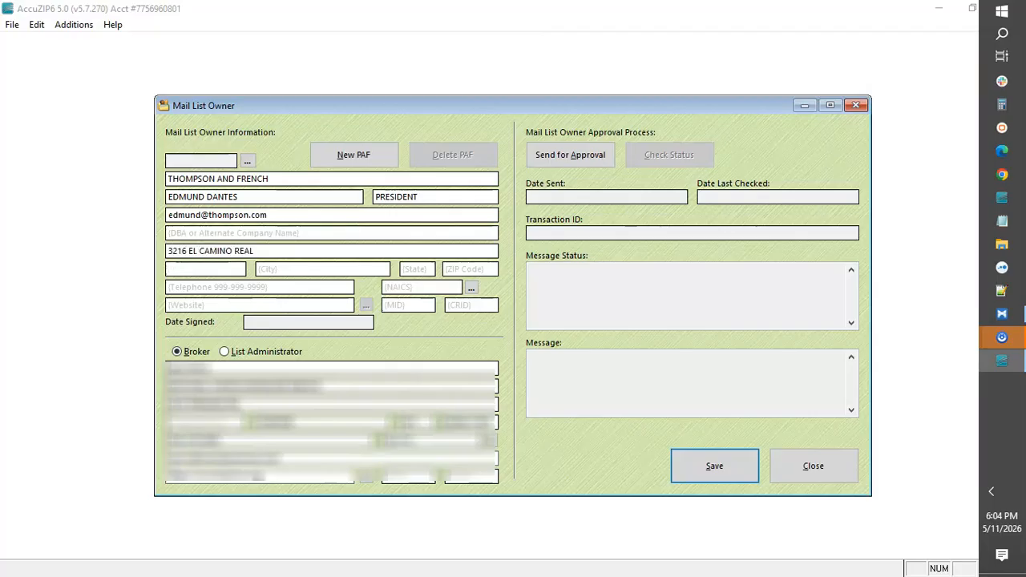
{"action": "type", "text": "Atascadero"}
{"action": "key", "text": "Tab"}
{"action": "type", "text": "ca"}
{"action": "key", "text": "Tab"}
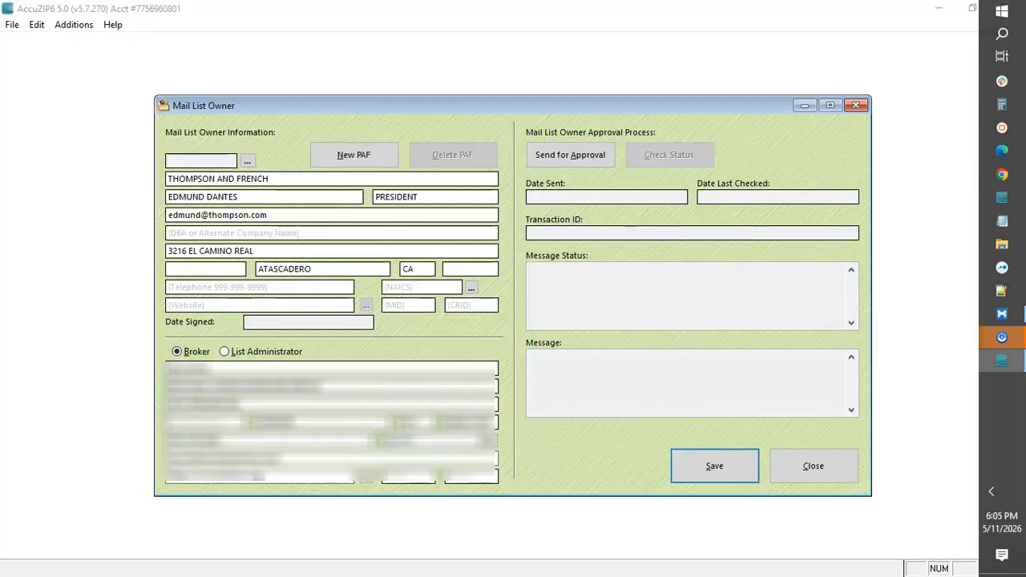
{"action": "type", "text": "93422-2500"}
{"action": "key", "text": "Tab"}
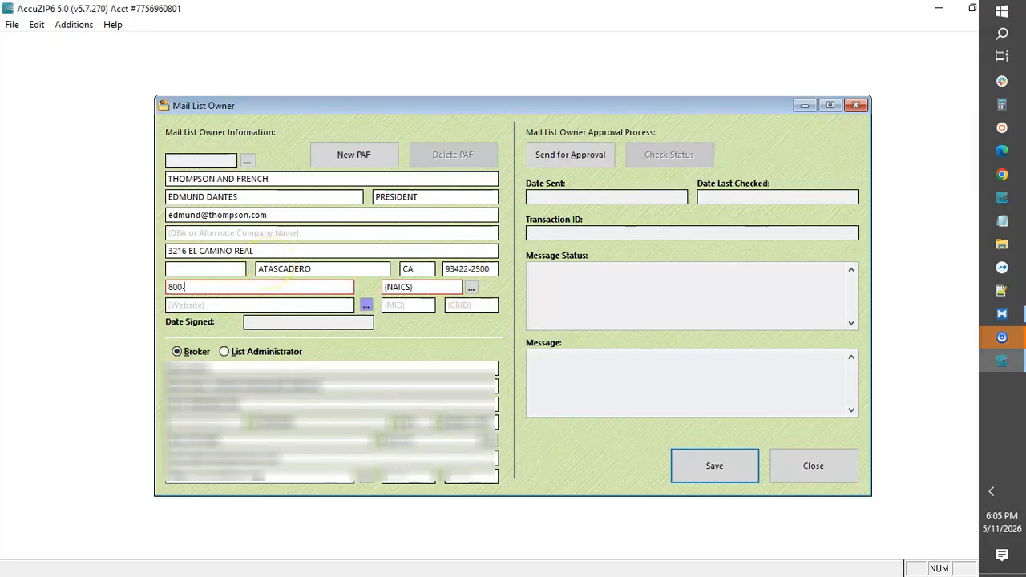
Step: Enter the mail list owner's telephone number and the NAICS code 323111, leaving the website empty
{"action": "key", "text": "Tab"}
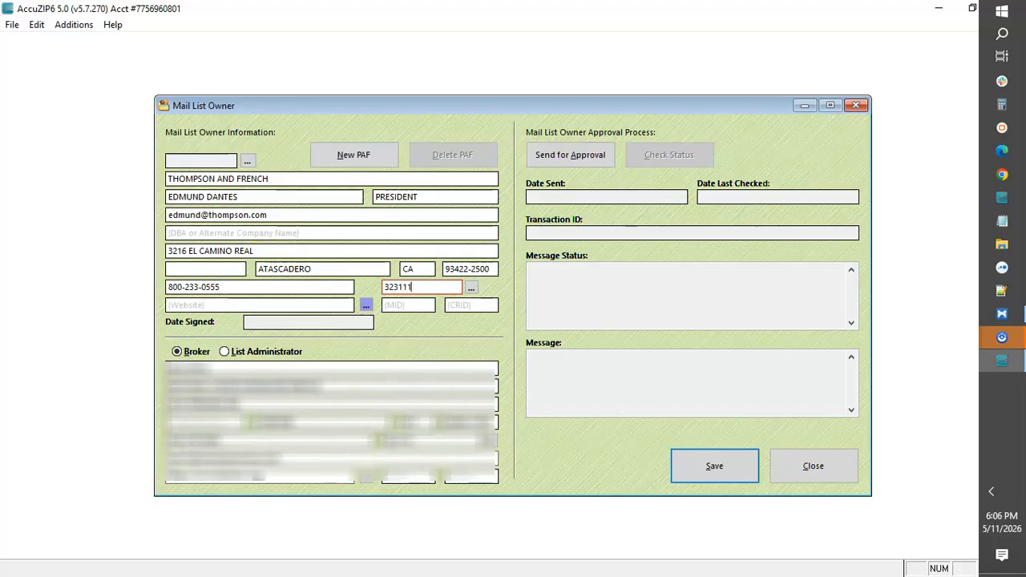
{"action": "key", "text": "Tab"}
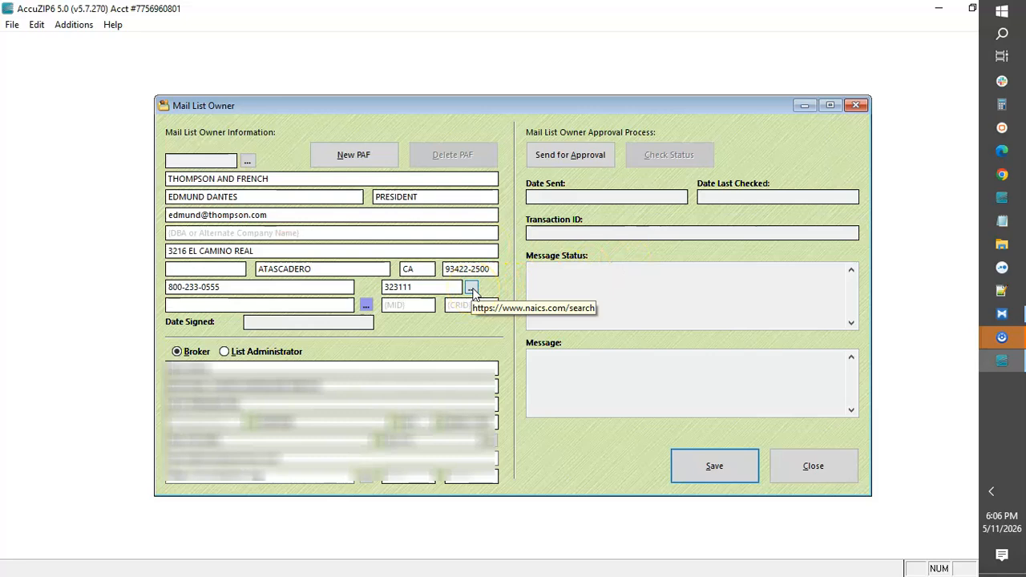
{"action": "key", "text": "Tab"}
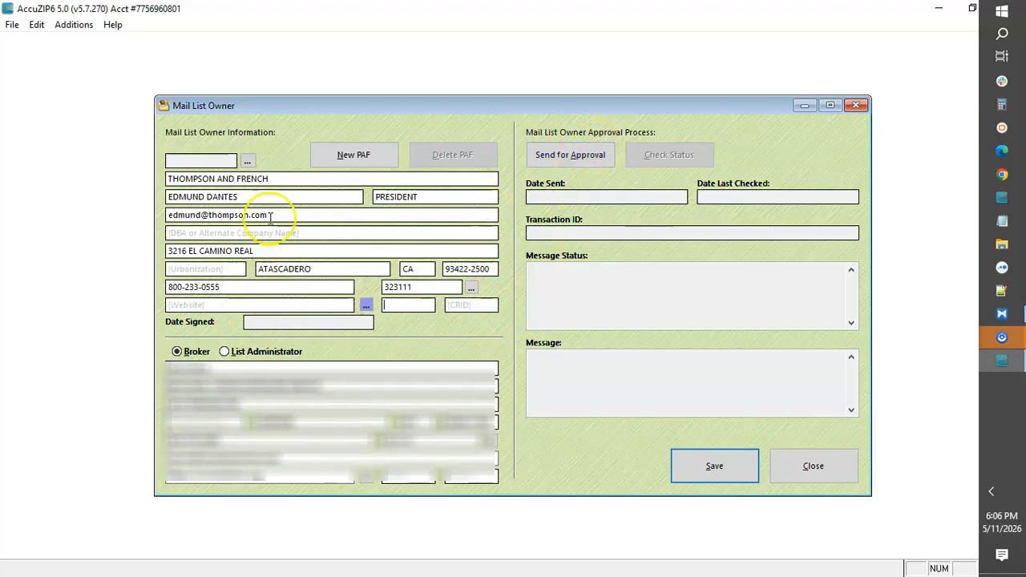
Step: Check the contact's e-mail address, save the new PAF and close the Mail List Owner form
{"action": "left_click_drag", "start_coordinate": [271, 215], "coordinate": [148, 218]}
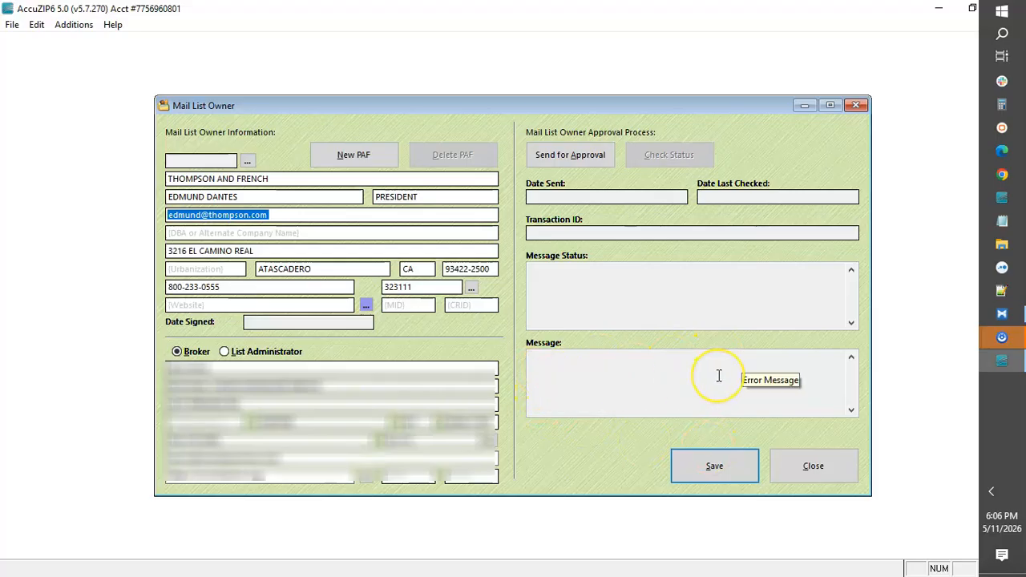
{"action": "left_click", "coordinate": [713, 466]}
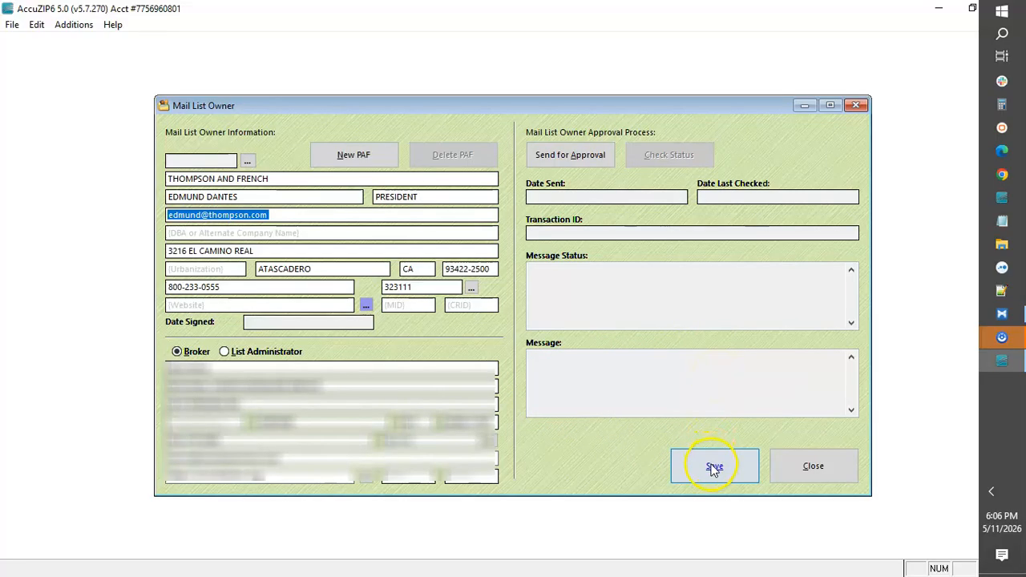
{"action": "left_click", "coordinate": [813, 466]}
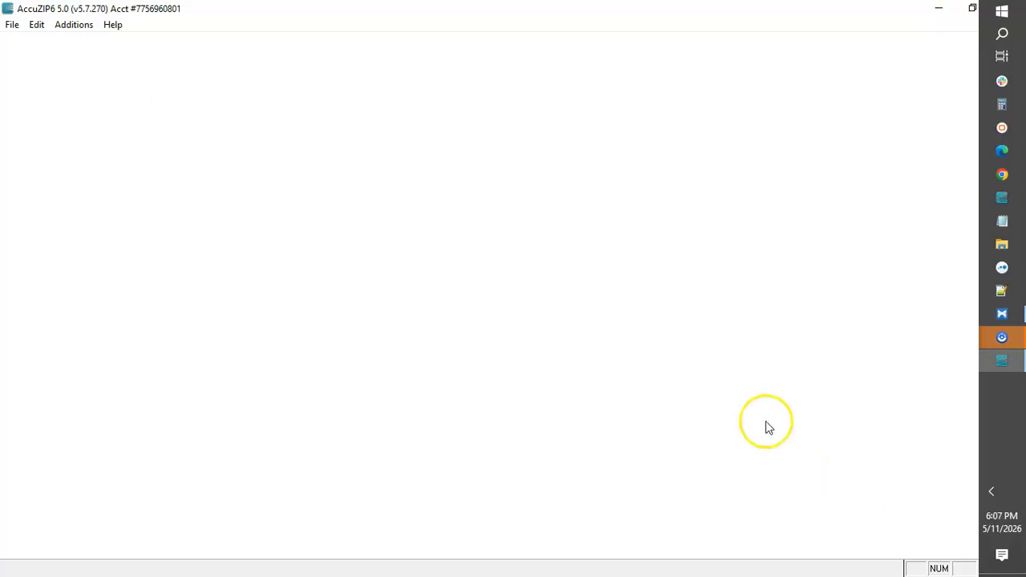
Step: Open an existing PAF dated 4/29/2026 from the customer ids folder
{"action": "left_click", "coordinate": [69, 28]}
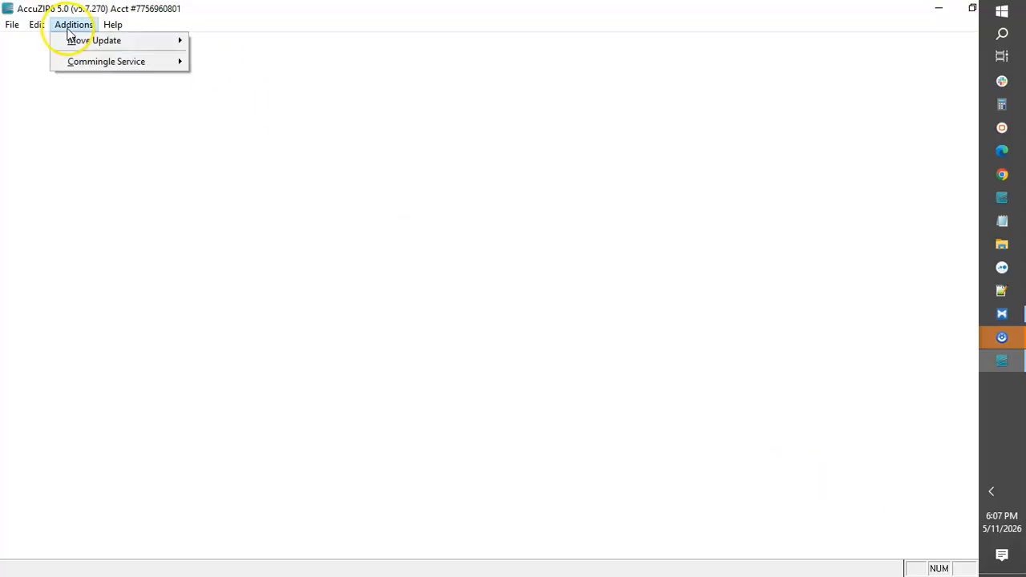
{"action": "mouse_move", "coordinate": [70, 44]}
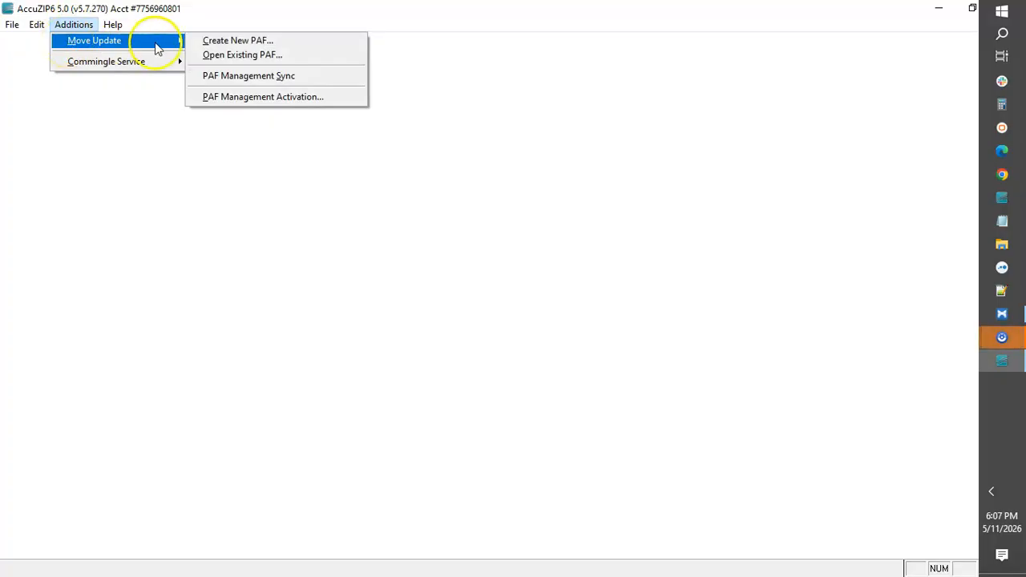
{"action": "left_click", "coordinate": [241, 54]}
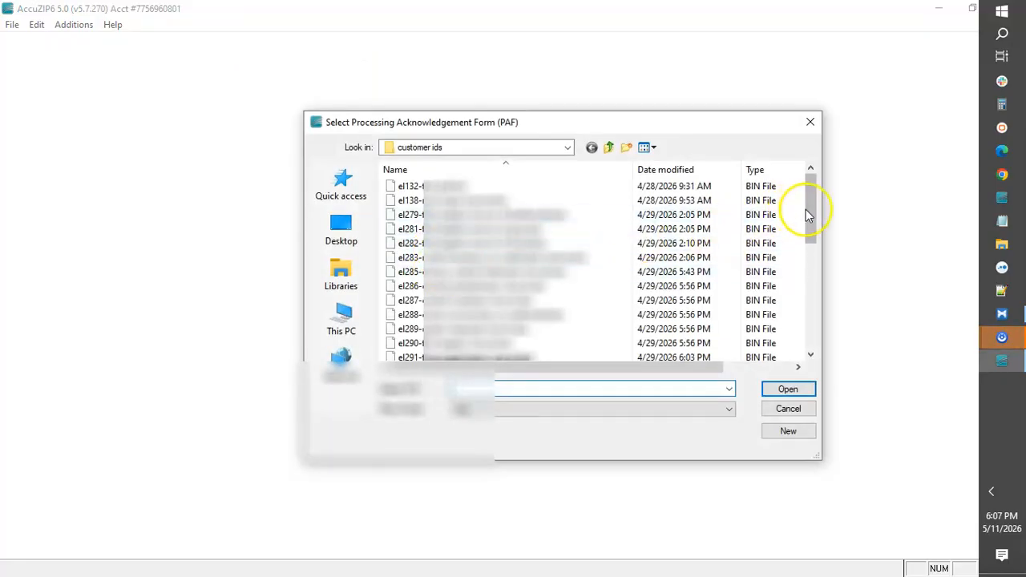
{"action": "left_click_drag", "start_coordinate": [809, 209], "coordinate": [886, 321]}
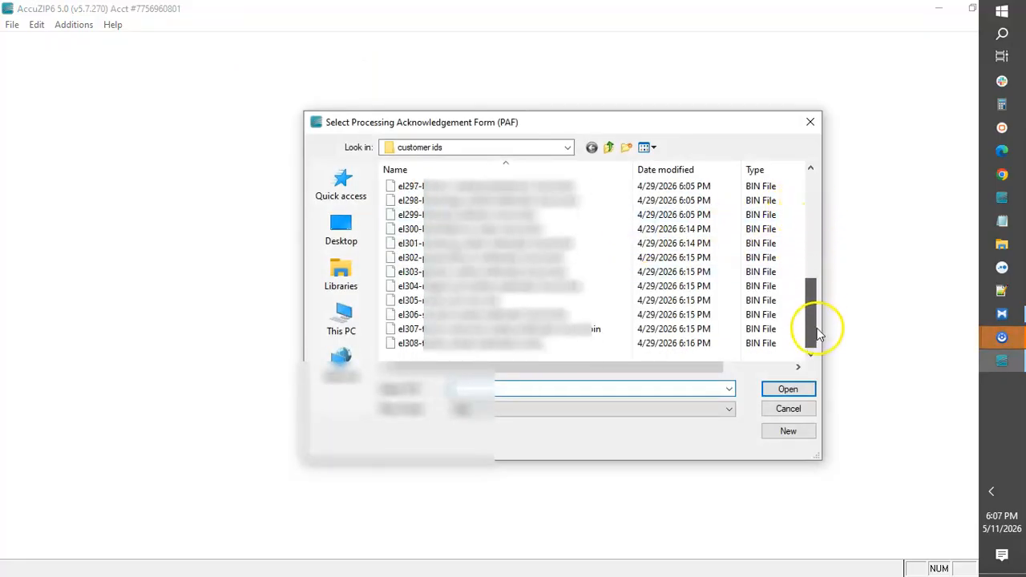
{"action": "double_click", "coordinate": [451, 300]}
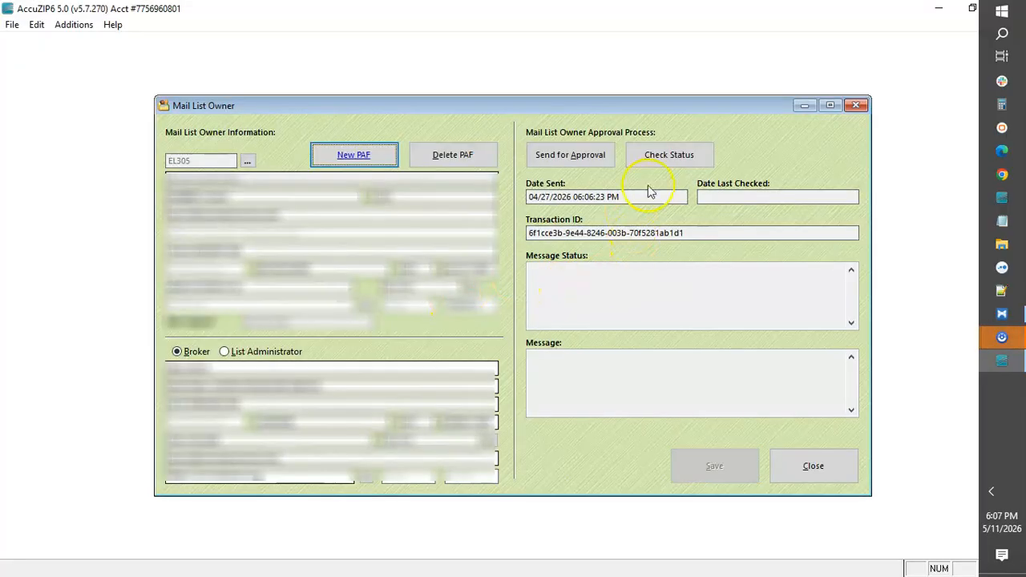
Step: Check the approval status of the opened PAF, review the returned message and close the form
{"action": "left_click", "coordinate": [671, 158]}
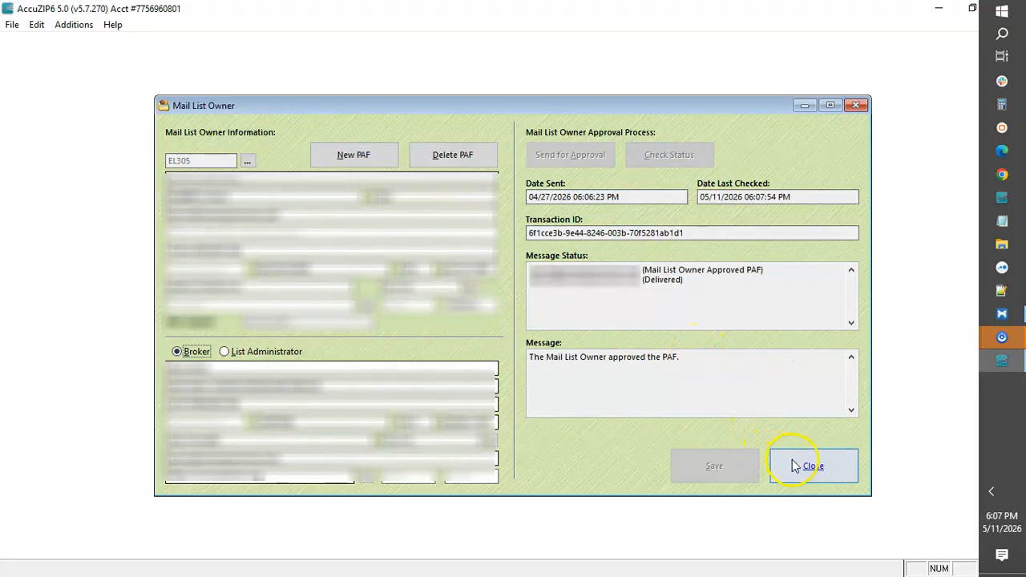
{"action": "left_click", "coordinate": [694, 363]}
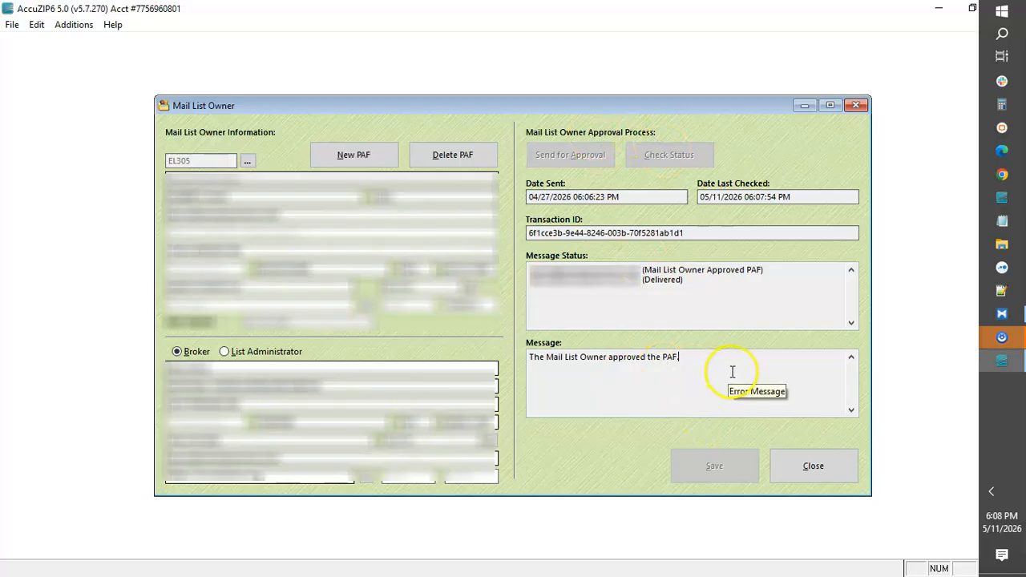
{"action": "left_click", "coordinate": [793, 469]}
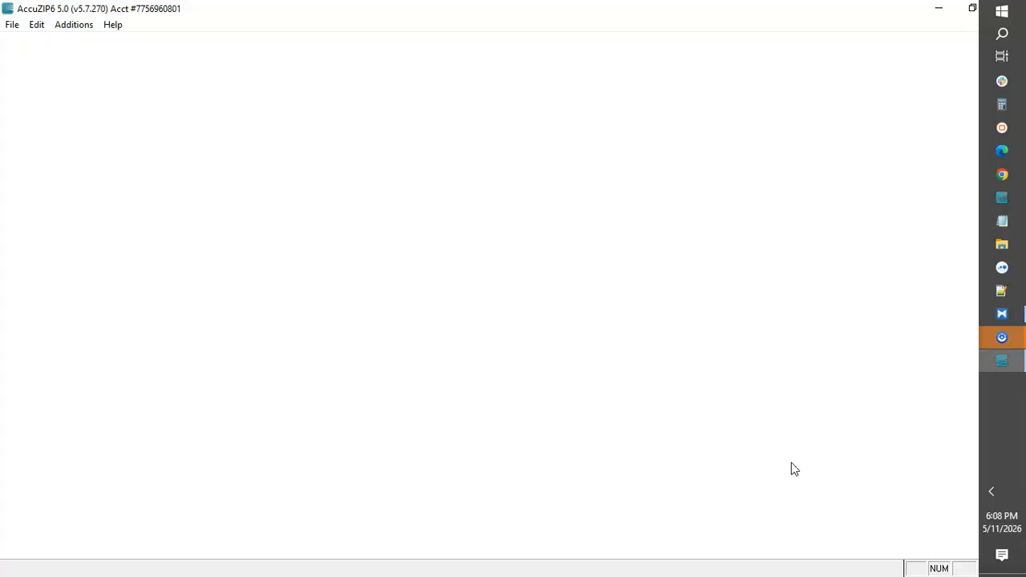
Step: Open a blank Mail List Owner form for another new PAF
{"action": "left_click", "coordinate": [84, 25]}
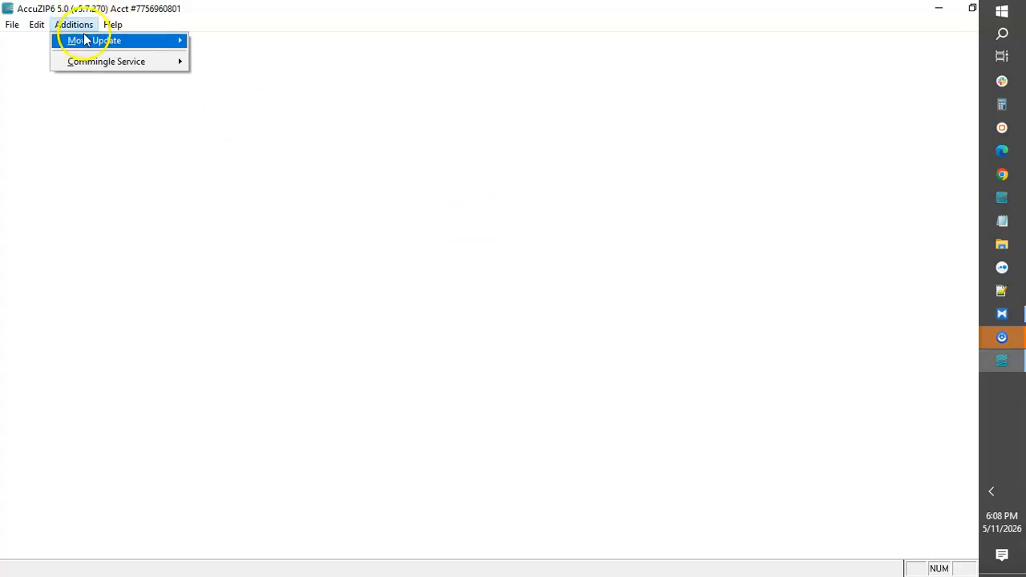
{"action": "mouse_move", "coordinate": [85, 40]}
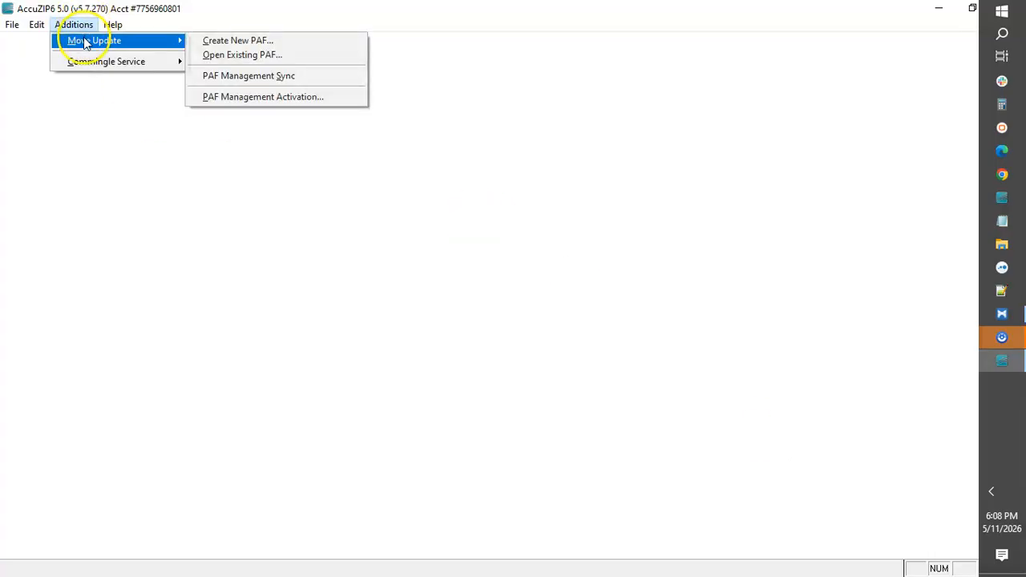
{"action": "left_click", "coordinate": [224, 41]}
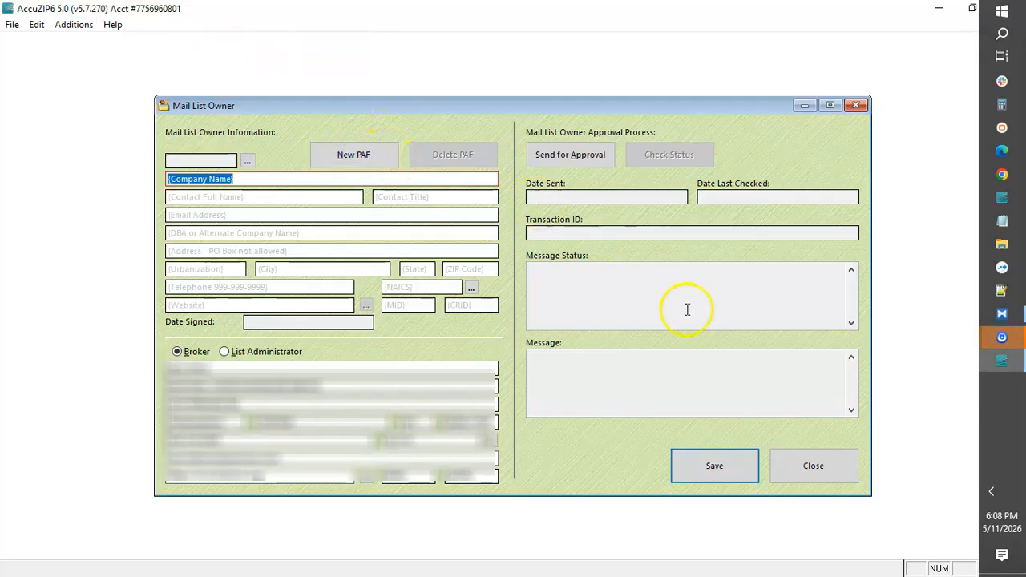